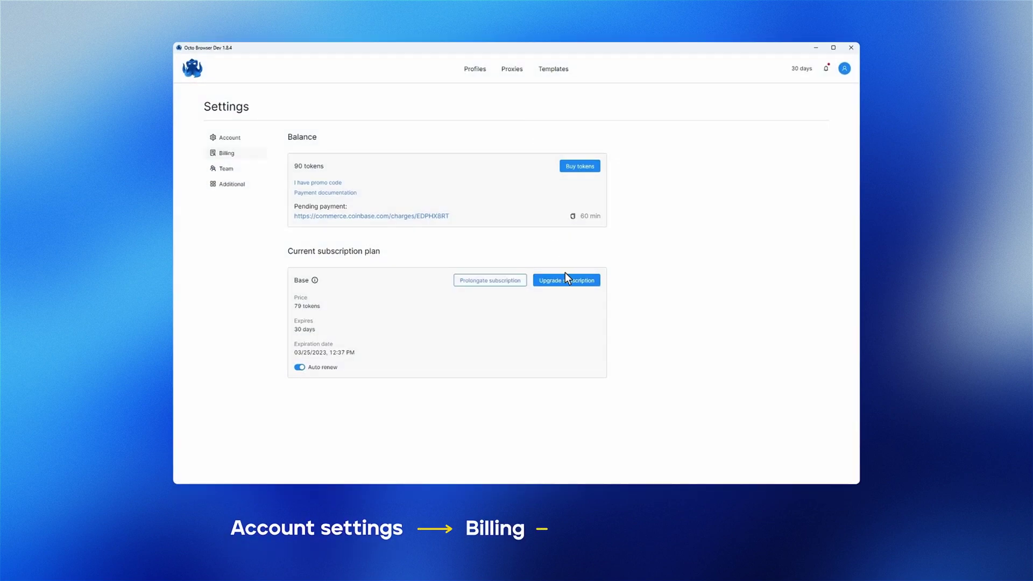
Buy the Team plan in place of Base, paying 90 tokens.
{"action": "left_click", "coordinate": [566, 280]}
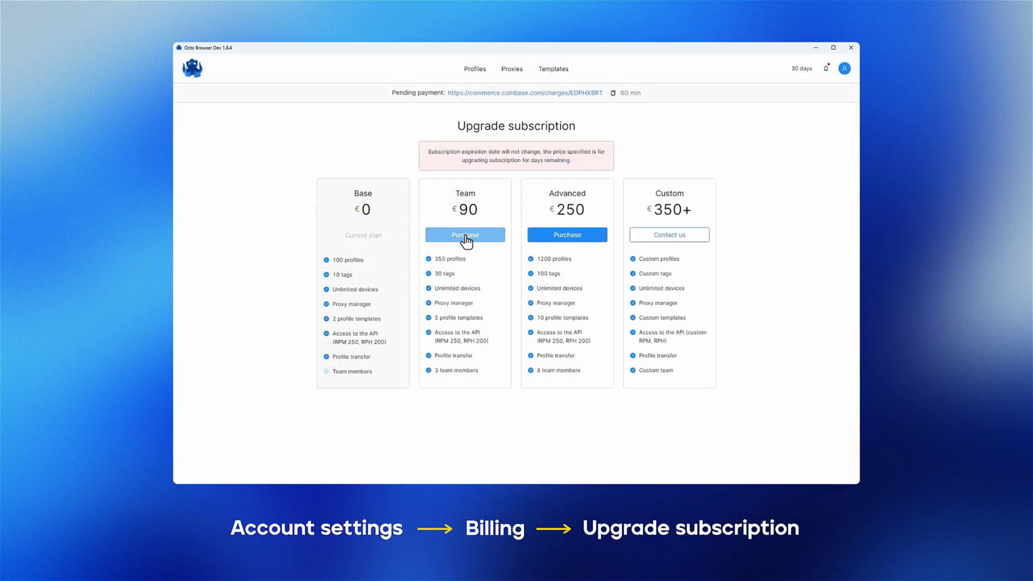
{"action": "left_click", "coordinate": [465, 235]}
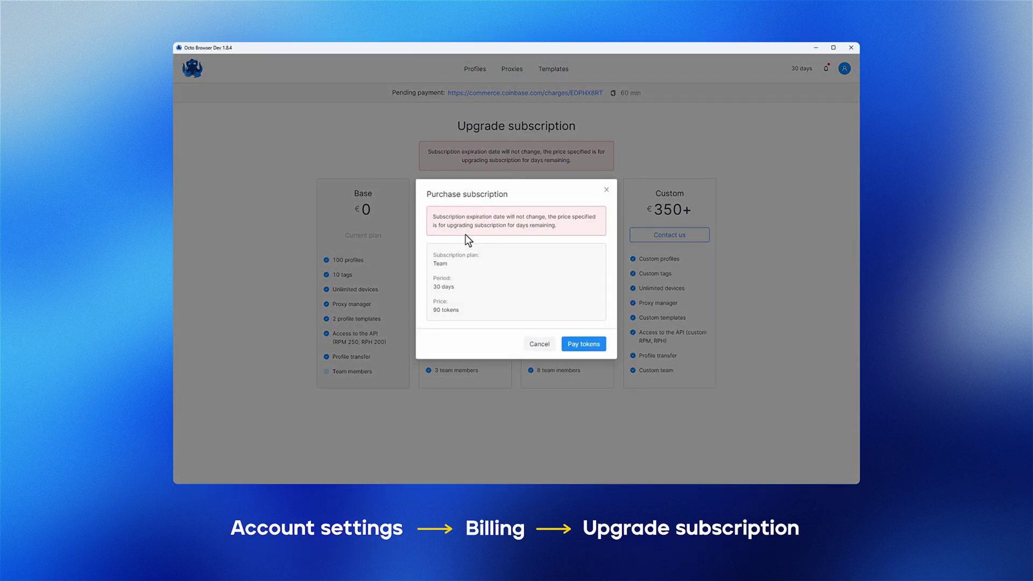
{"action": "left_click", "coordinate": [584, 344]}
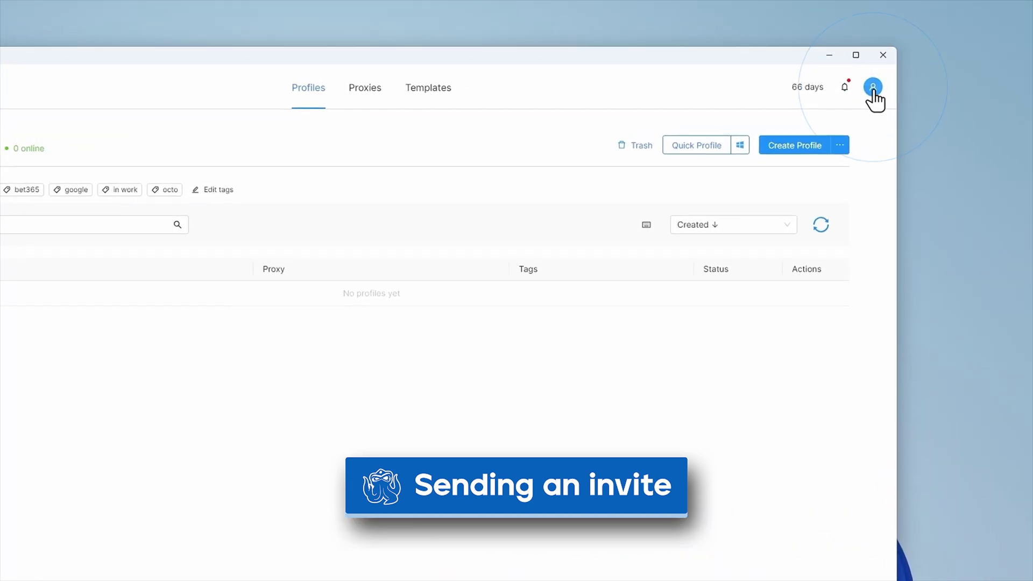
Go to the Team settings page from the avatar menu to see current members.
{"action": "left_click", "coordinate": [873, 89]}
{"action": "left_click", "coordinate": [826, 156]}
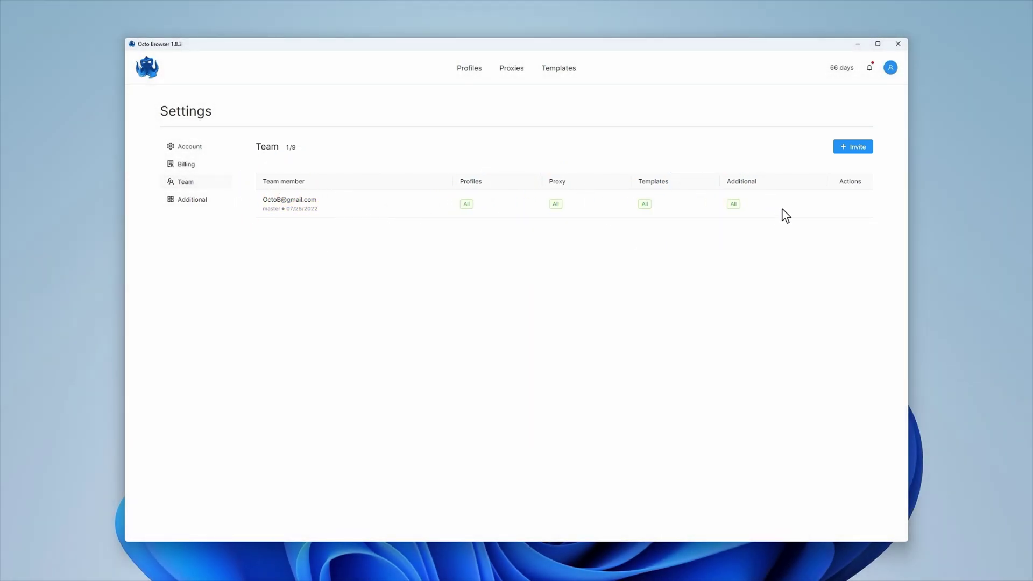
Start a new team invite and enter the new member's e-mail address.
{"action": "left_click", "coordinate": [851, 149]}
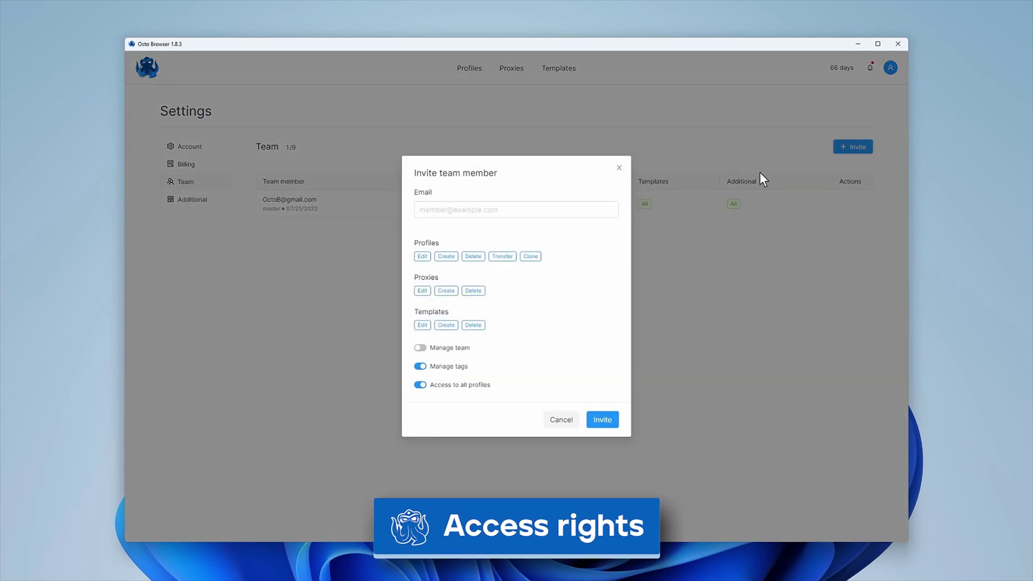
{"action": "left_click", "coordinate": [421, 213]}
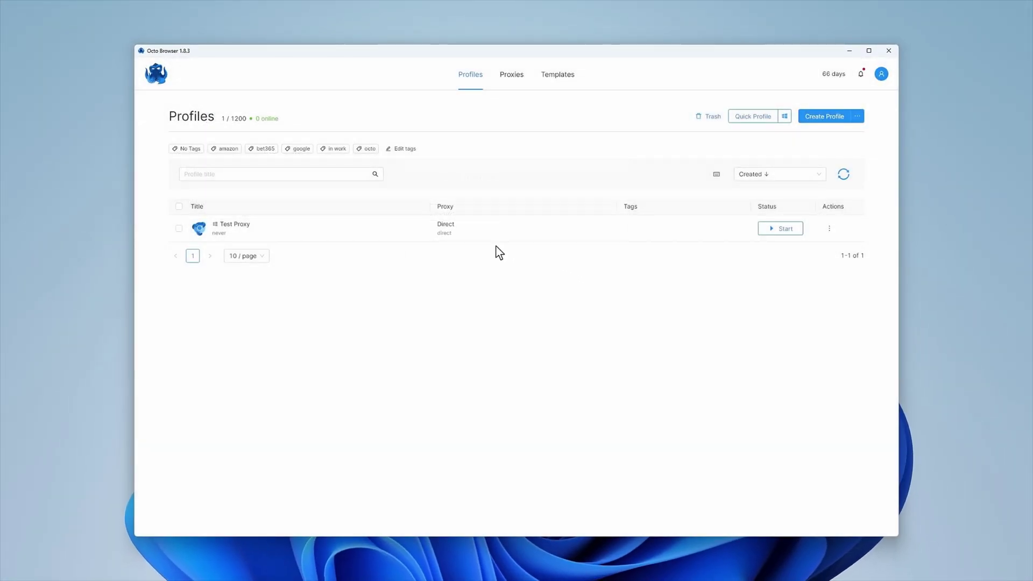
Switch Test Proxy from Direct to a new Socks5 proxy at 127.0.0.1, port 5000.
{"action": "left_click", "coordinate": [445, 228]}
{"action": "left_click", "coordinate": [582, 186]}
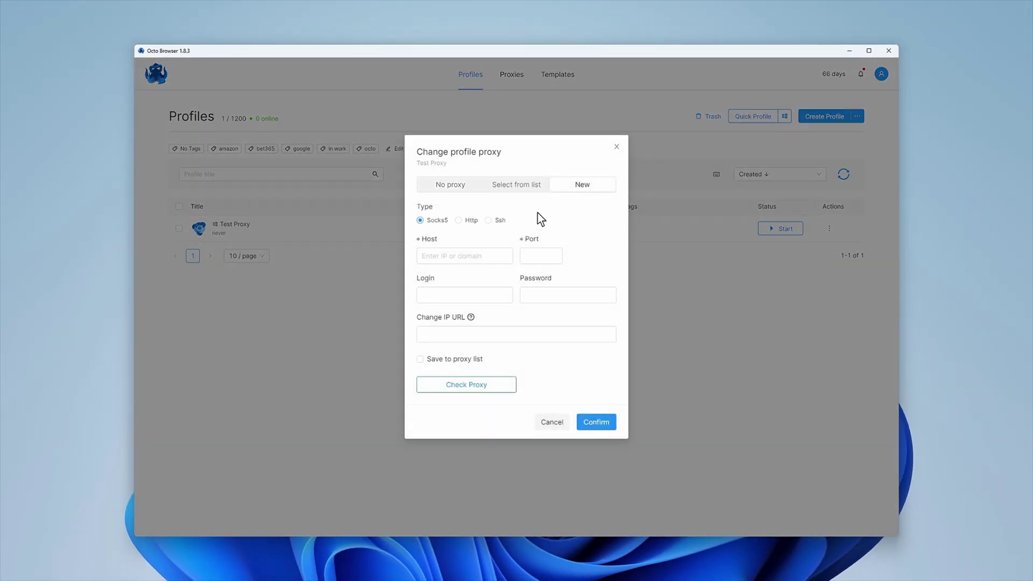
{"action": "left_click", "coordinate": [423, 257]}
{"action": "type", "text": "127.0.0.1"}
{"action": "left_click", "coordinate": [595, 423]}
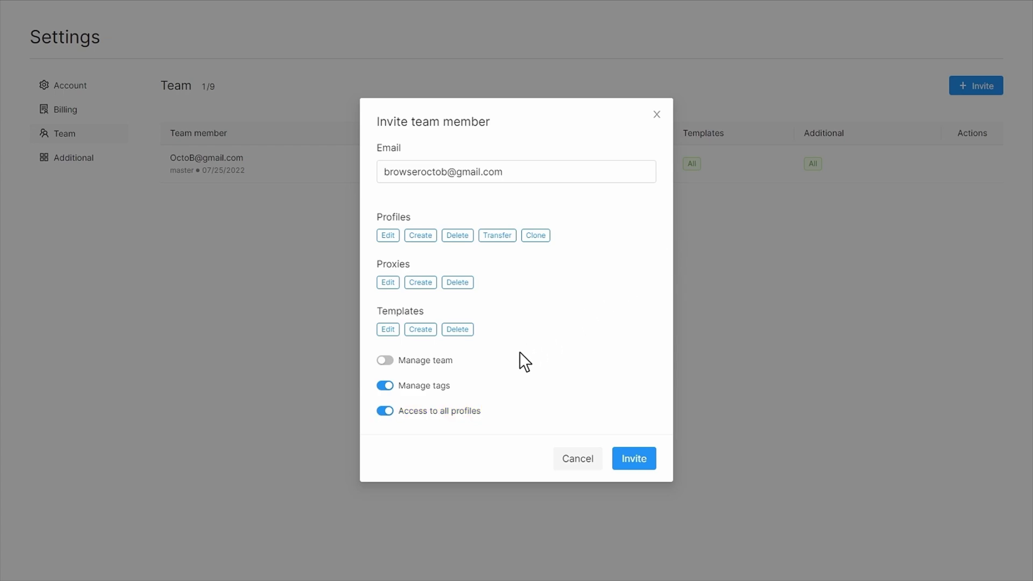
Limit the invitee to amazon, bet365 and google tagged profiles and send the invite.
{"action": "left_click", "coordinate": [394, 410]}
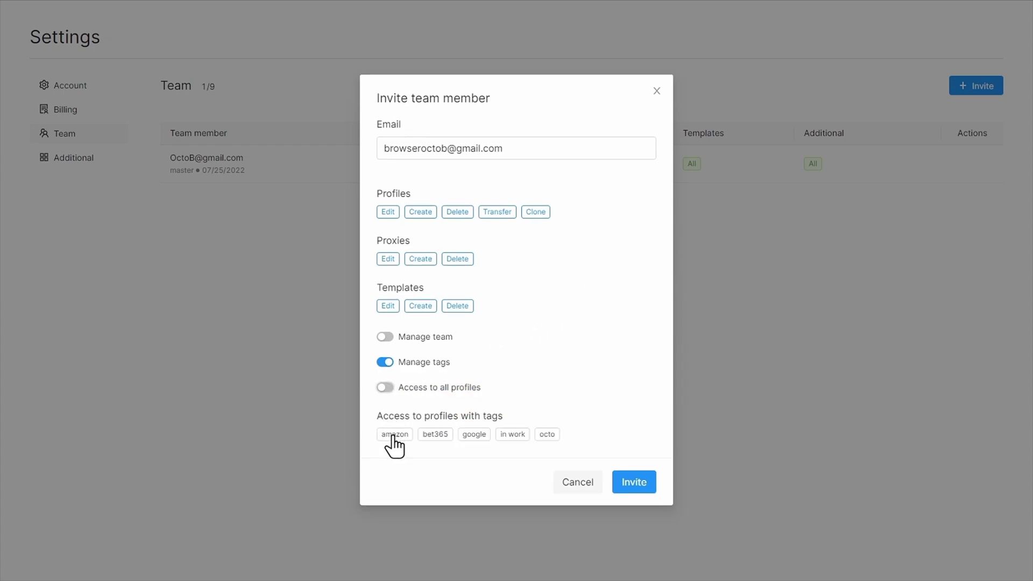
{"action": "left_click", "coordinate": [433, 436]}
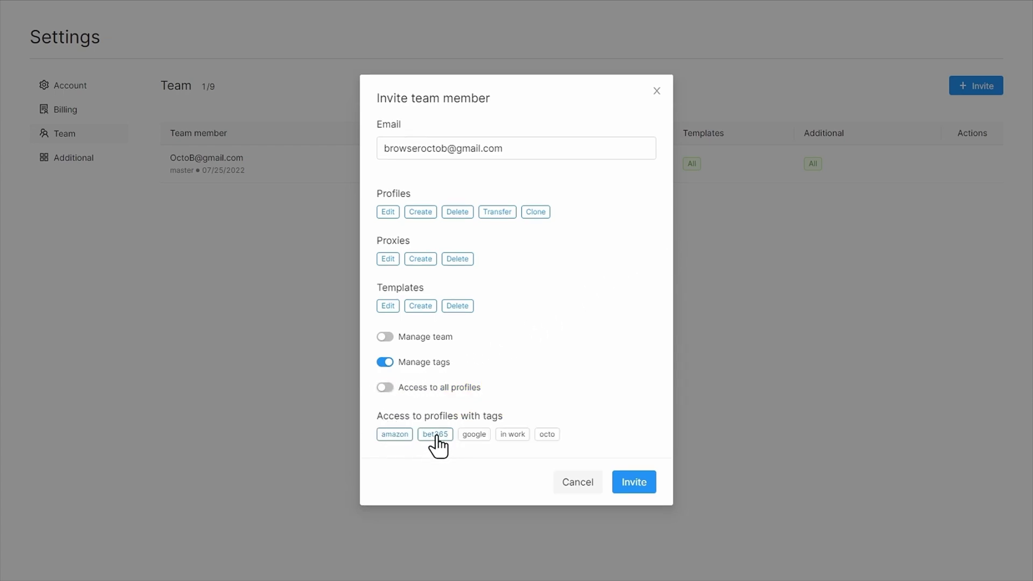
{"action": "left_click", "coordinate": [473, 436]}
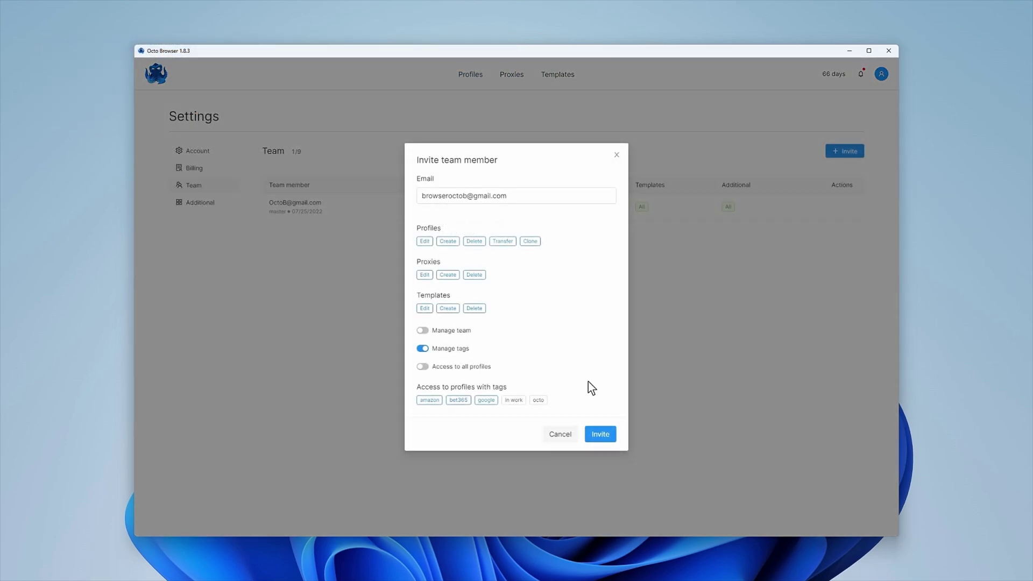
{"action": "left_click", "coordinate": [599, 437]}
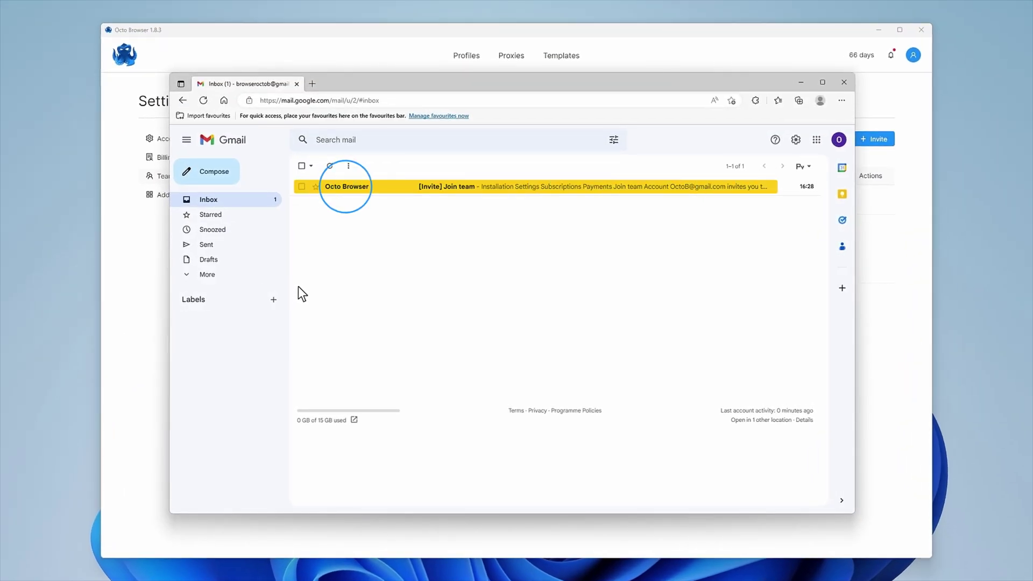
Accept the Join team invite in Gmail and copy the temporary password from the follow-up email.
{"action": "left_click", "coordinate": [346, 188]}
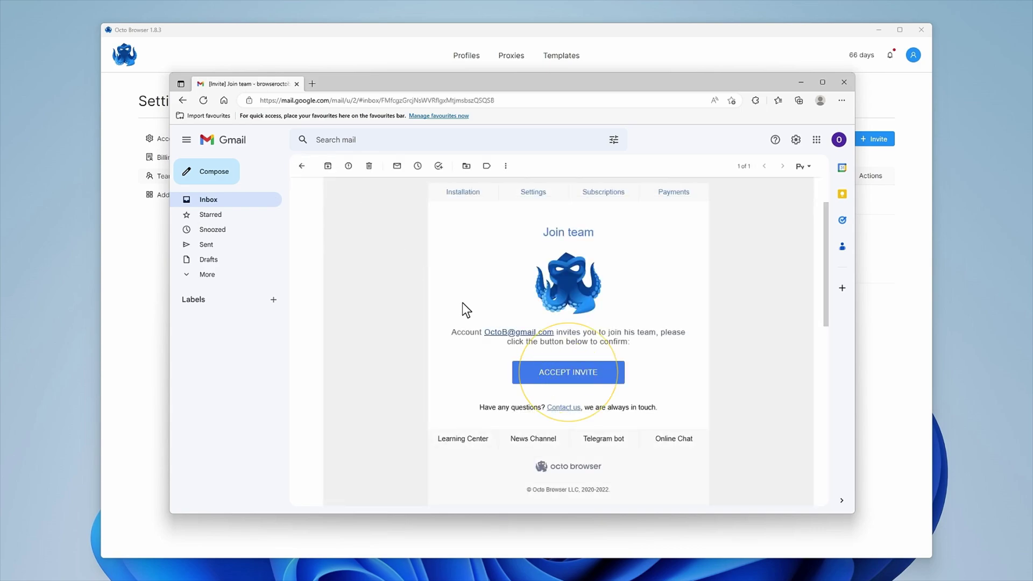
{"action": "left_click", "coordinate": [568, 380]}
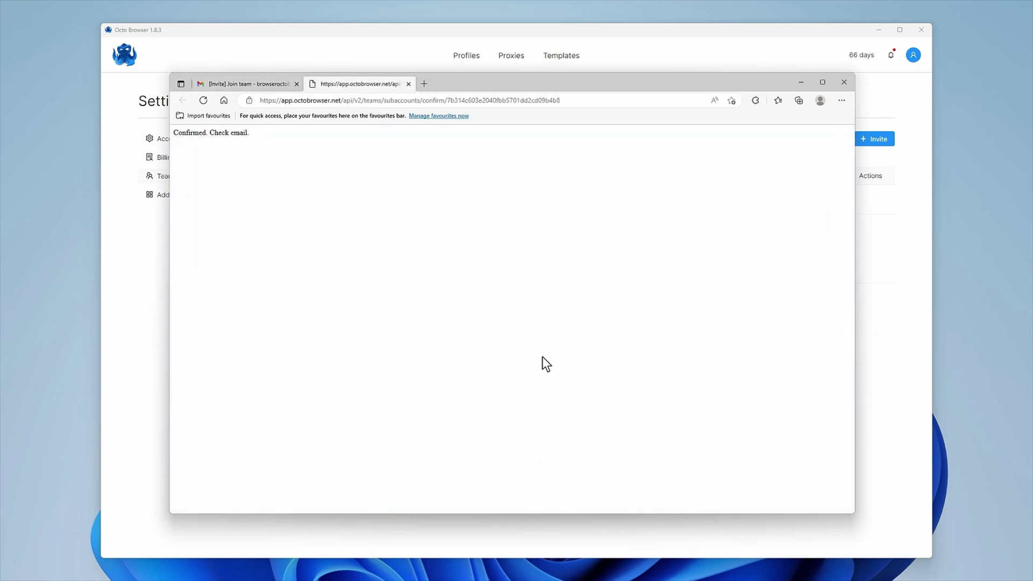
{"action": "left_click", "coordinate": [244, 83]}
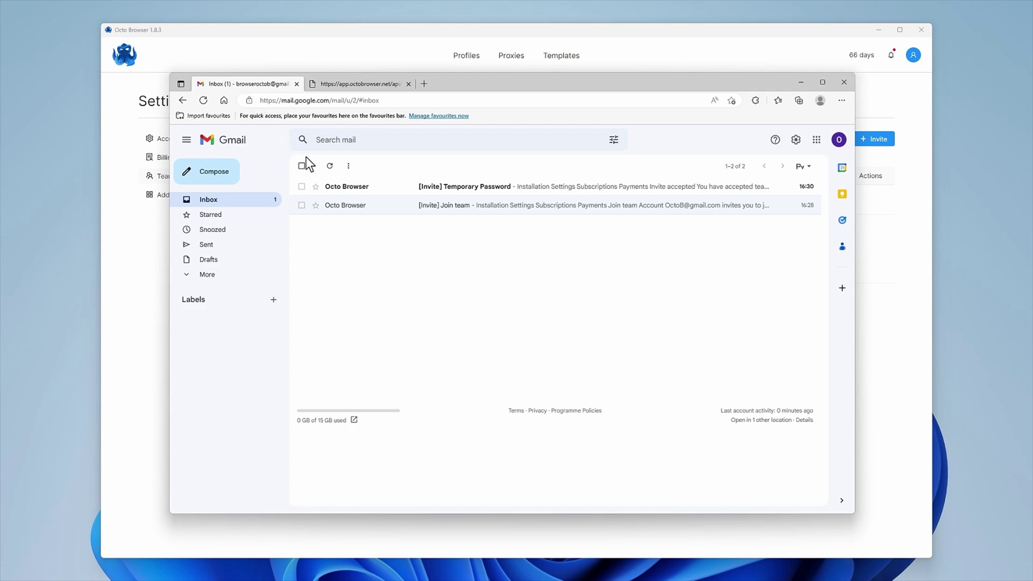
{"action": "left_click", "coordinate": [347, 188]}
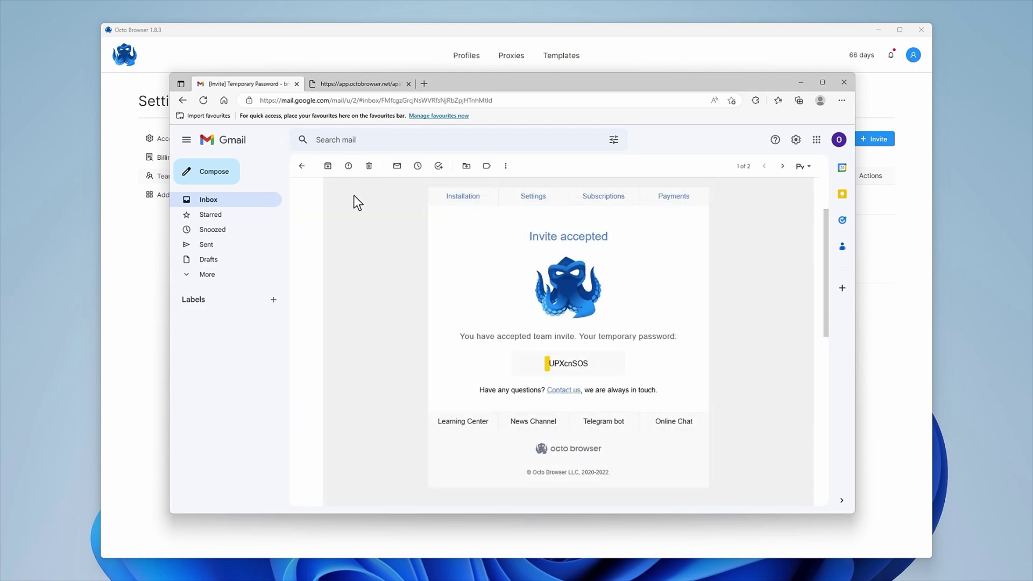
{"action": "left_click", "coordinate": [567, 365]}
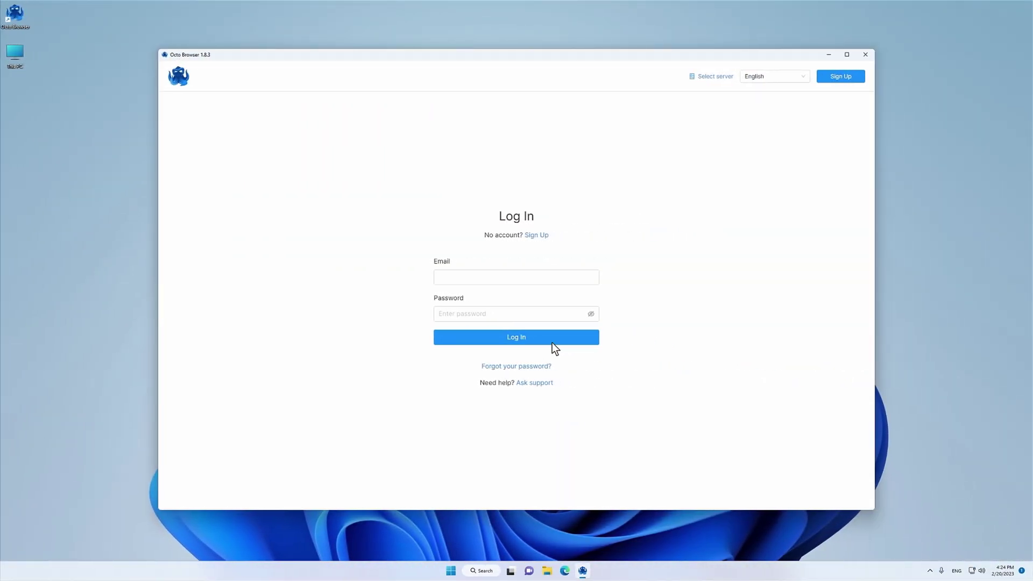
Log in with the invited member's e-mail and the pasted temporary password.
{"action": "left_click", "coordinate": [438, 279]}
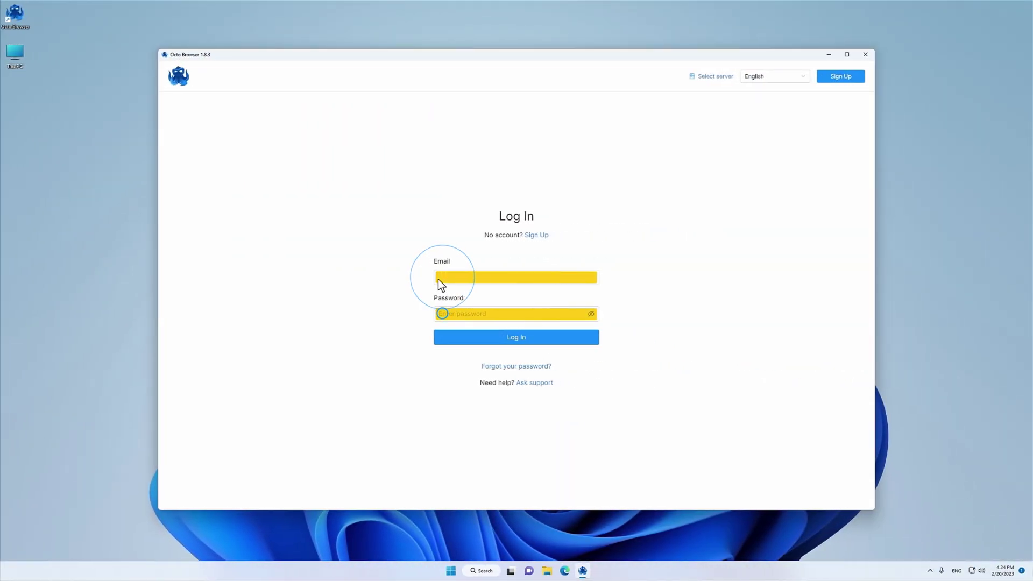
{"action": "key", "text": "ctrl+v"}
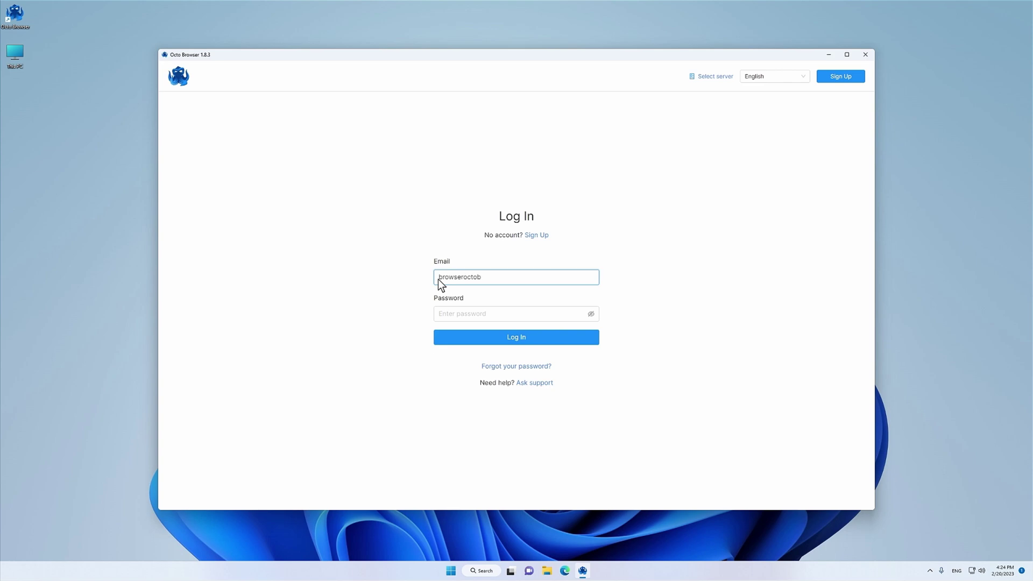
{"action": "left_click", "coordinate": [440, 316]}
{"action": "key", "text": "ctrl+v"}
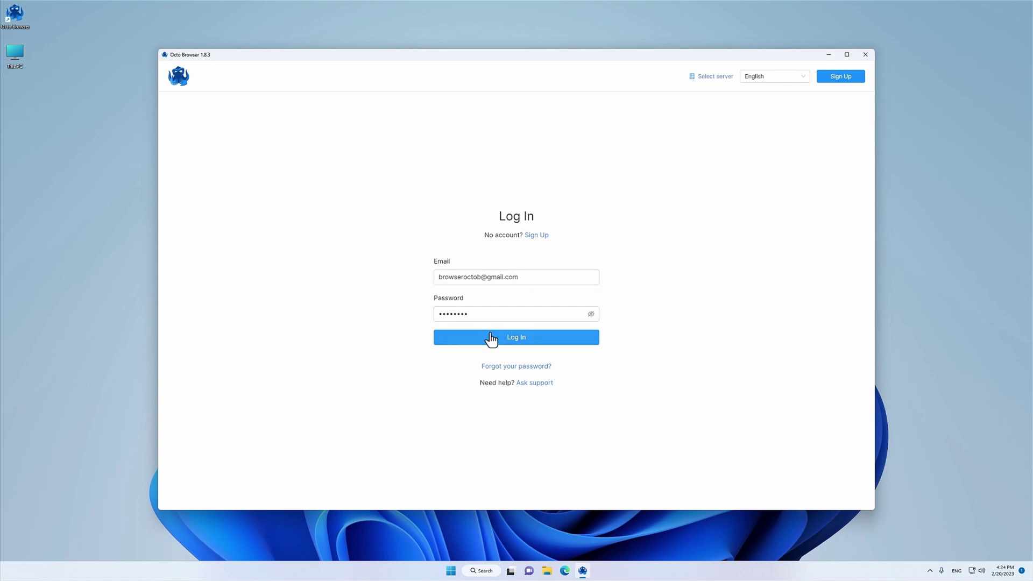
{"action": "left_click", "coordinate": [515, 338]}
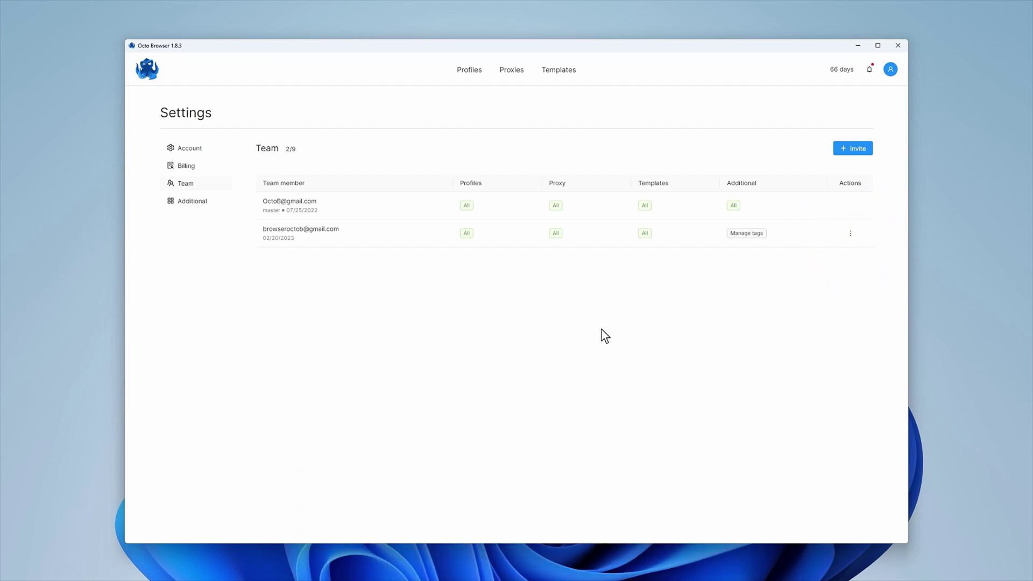
Edit the new member to enable Manage team alongside Manage tags, and save.
{"action": "left_click", "coordinate": [850, 233]}
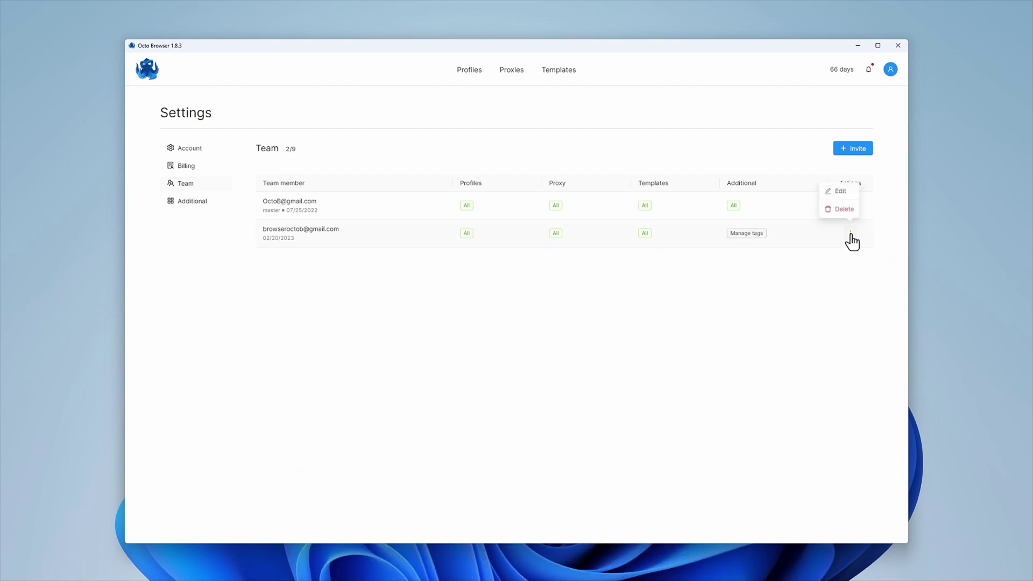
{"action": "left_click", "coordinate": [840, 193]}
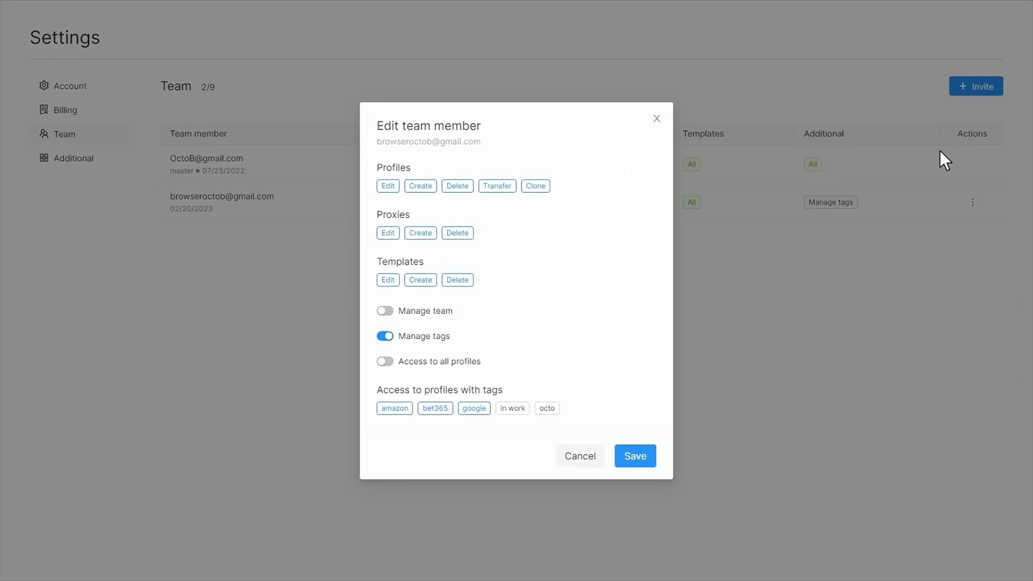
{"action": "left_click", "coordinate": [385, 311]}
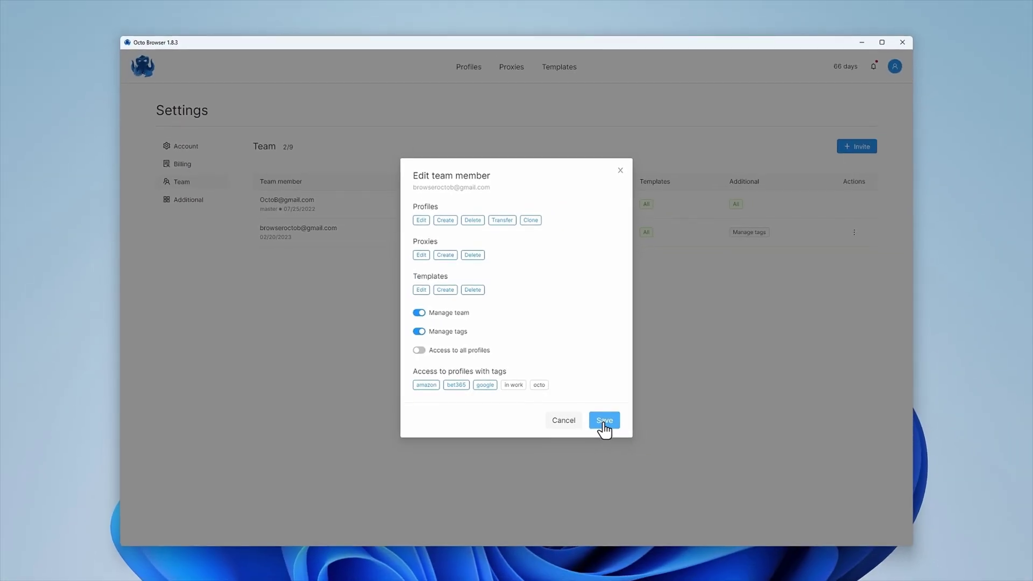
{"action": "left_click", "coordinate": [640, 457]}
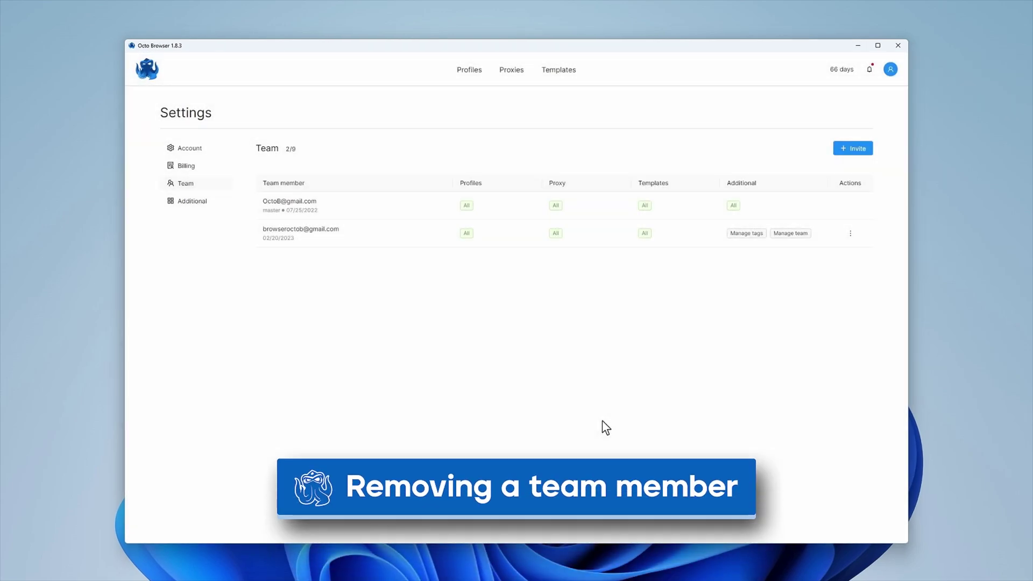
Delete the invited member from the team and confirm the removal.
{"action": "left_click", "coordinate": [850, 233]}
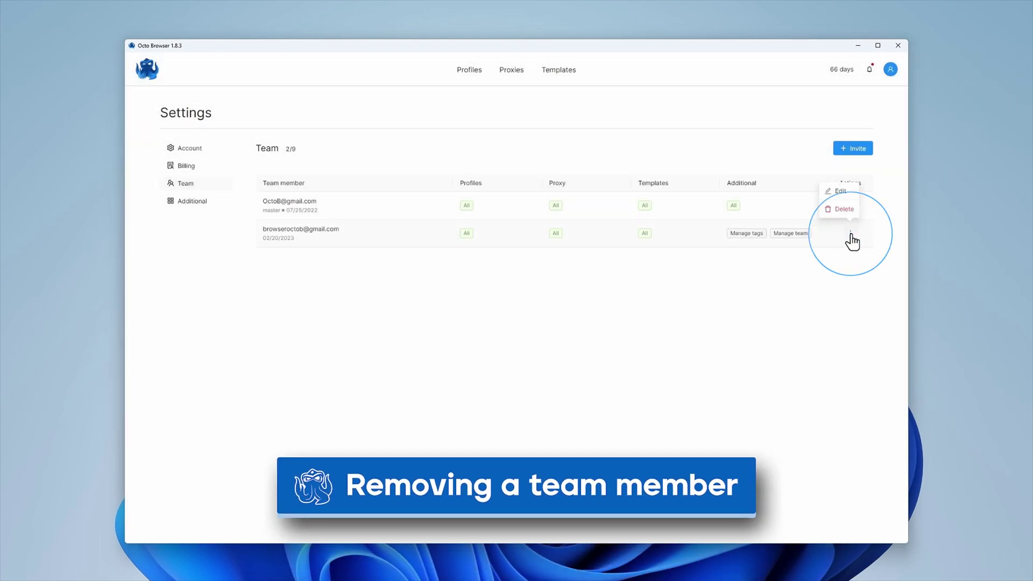
{"action": "left_click", "coordinate": [841, 210]}
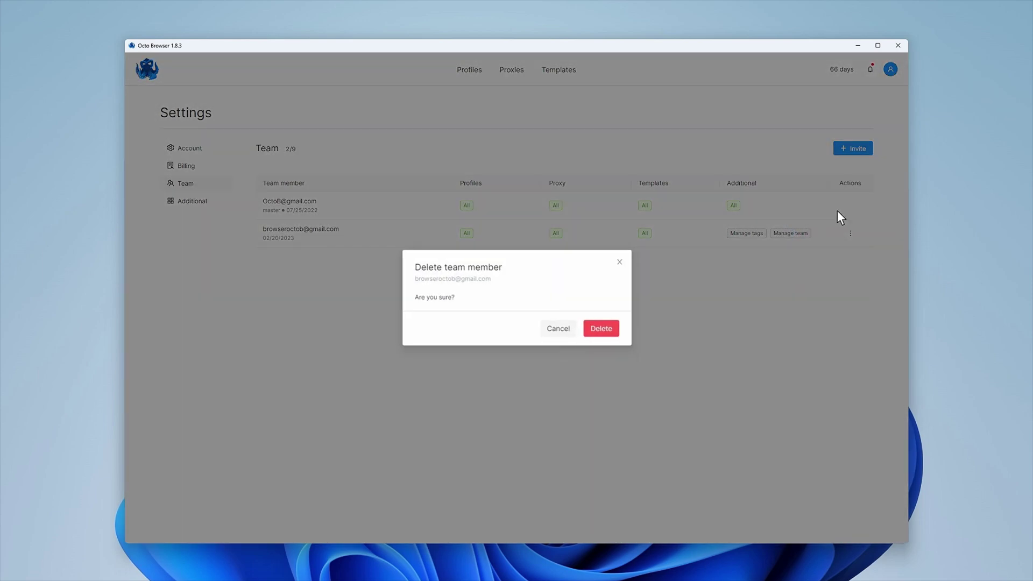
{"action": "left_click", "coordinate": [600, 336]}
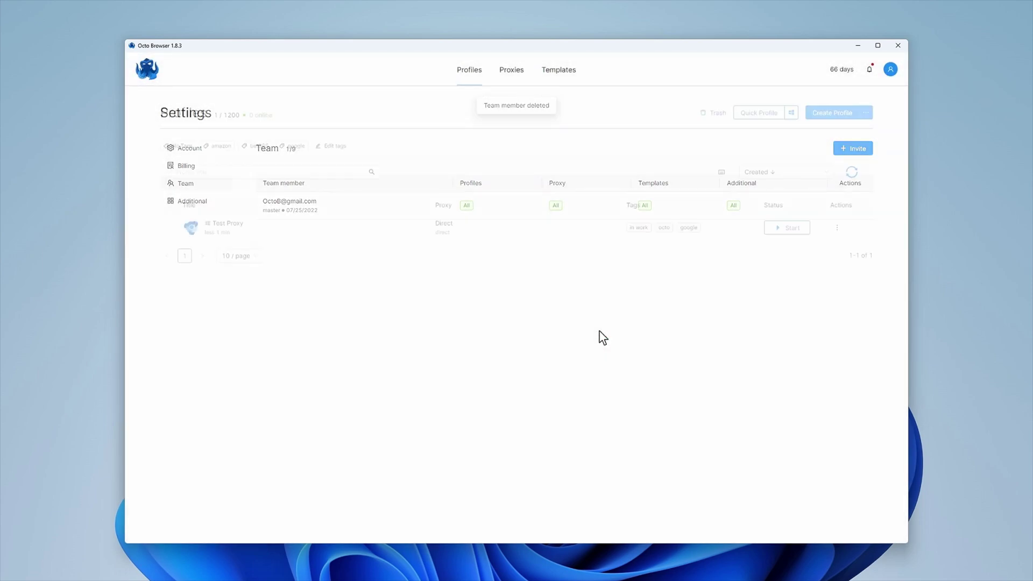
Open History & Restore for the Test Proxy profile.
{"action": "left_click", "coordinate": [837, 227]}
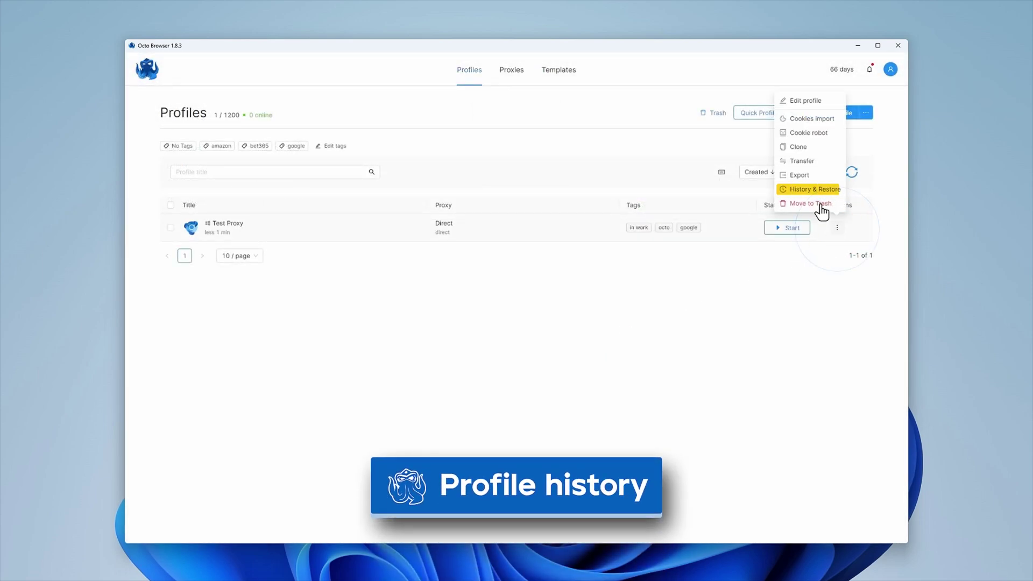
{"action": "left_click", "coordinate": [813, 190]}
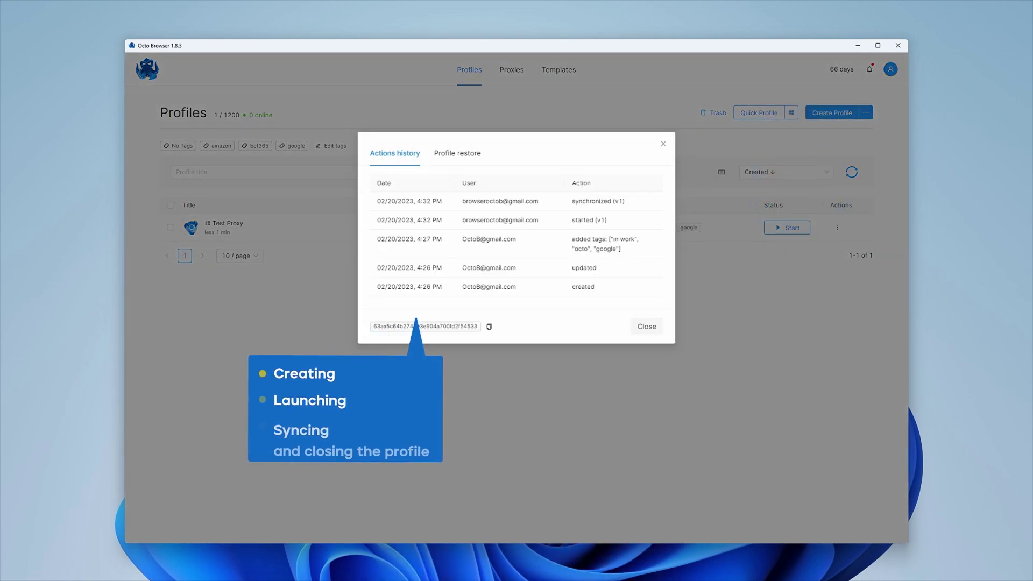